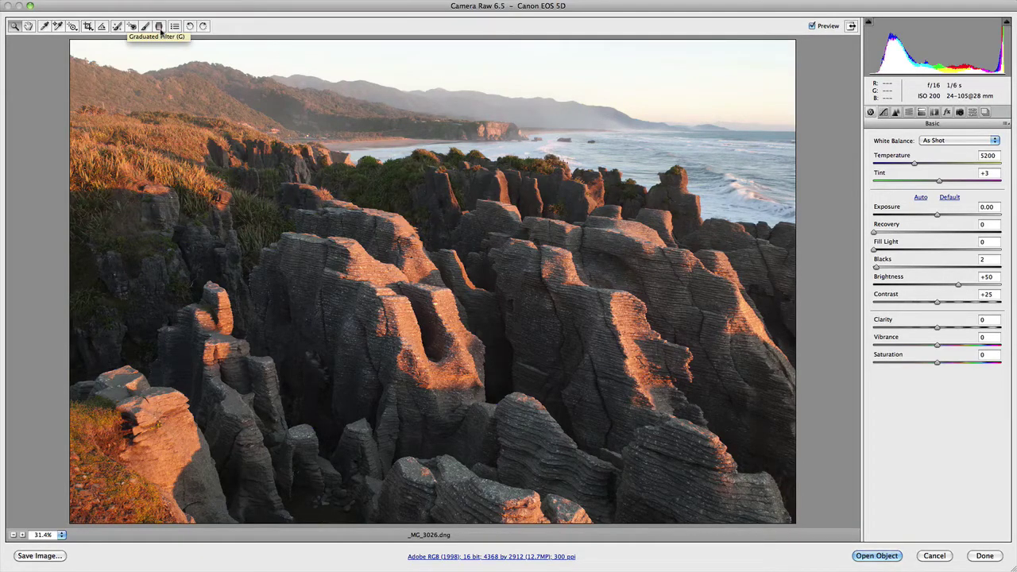
click(160, 26)
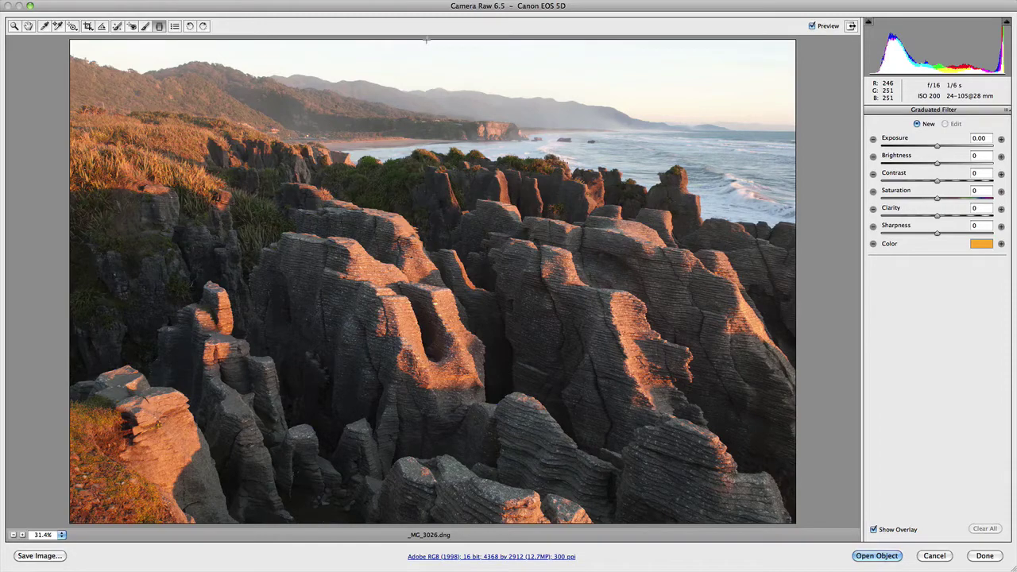
Draw a graduated filter from the top edge to the rock tops, angled to follow the horizon
drag(425, 38, 426, 230)
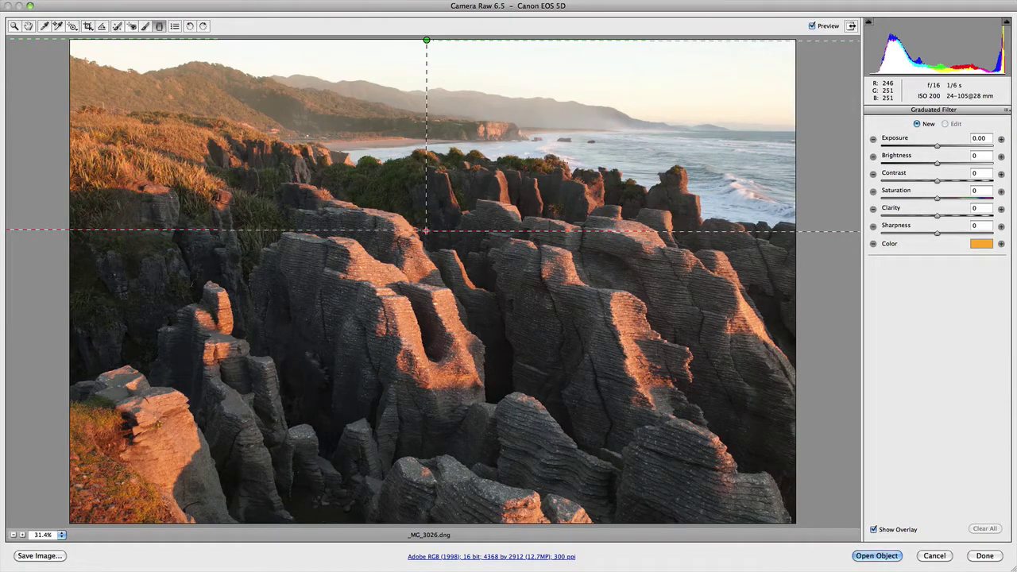
mouse_move(425, 231)
mouse_down()
mouse_move(416, 230)
mouse_move(438, 233)
mouse_move(426, 234)
mouse_up()
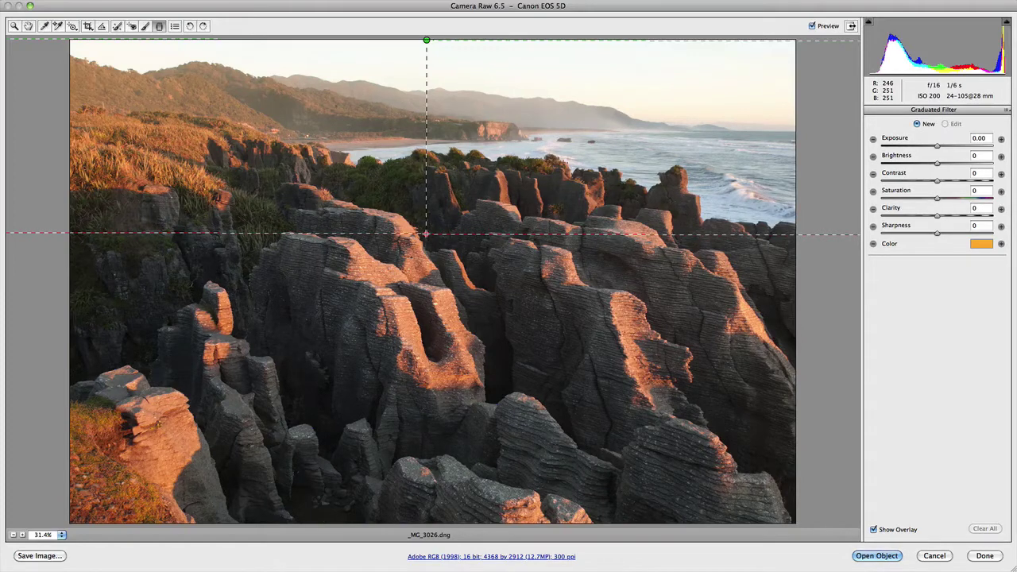
drag(426, 234, 426, 229)
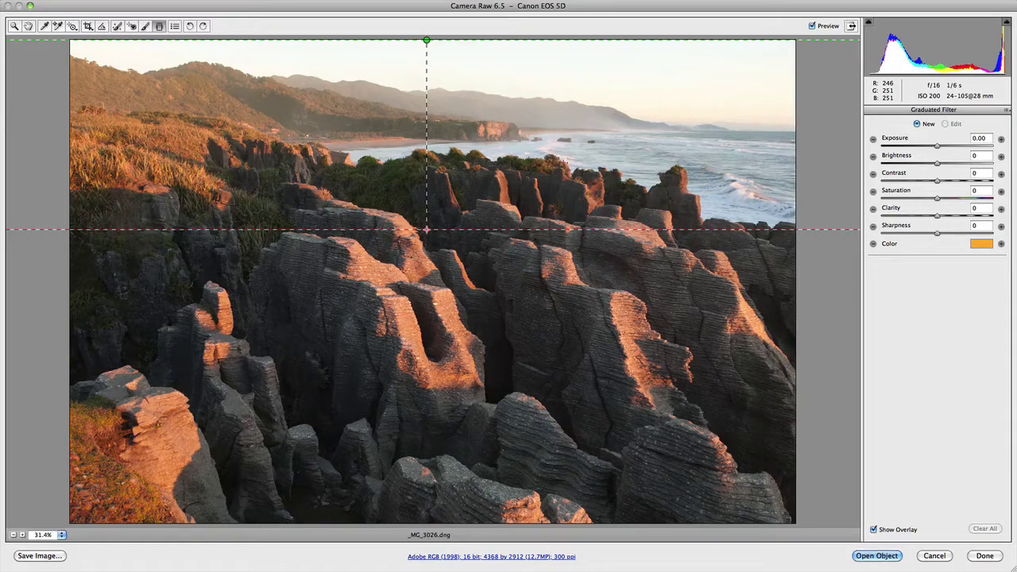
mouse_move(445, 230)
mouse_down()
mouse_move(445, 243)
mouse_move(401, 235)
mouse_move(427, 235)
mouse_up()
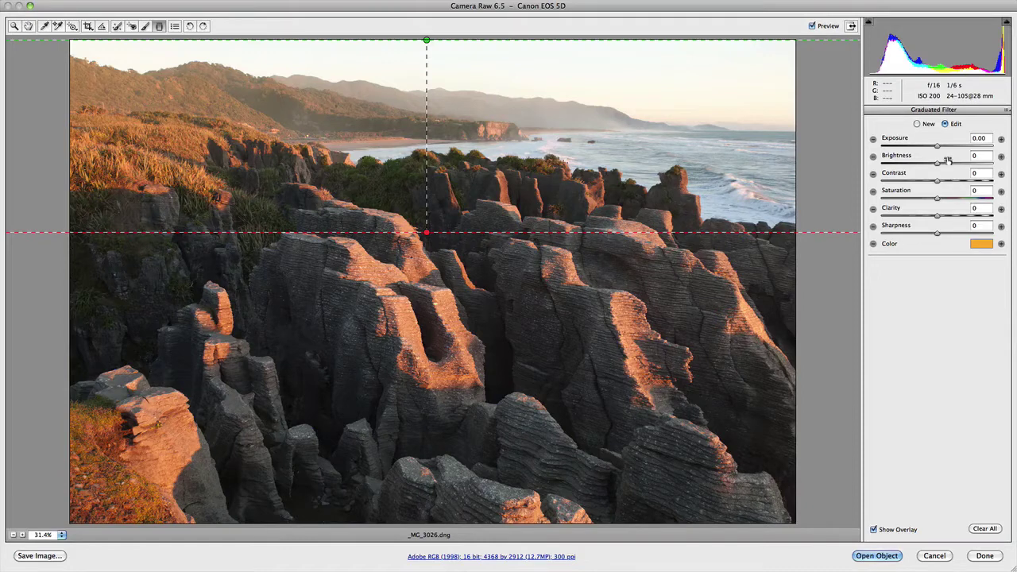
Set the graduated filter's Exposure to -1.40 and Clarity to +59
drag(938, 149, 918, 151)
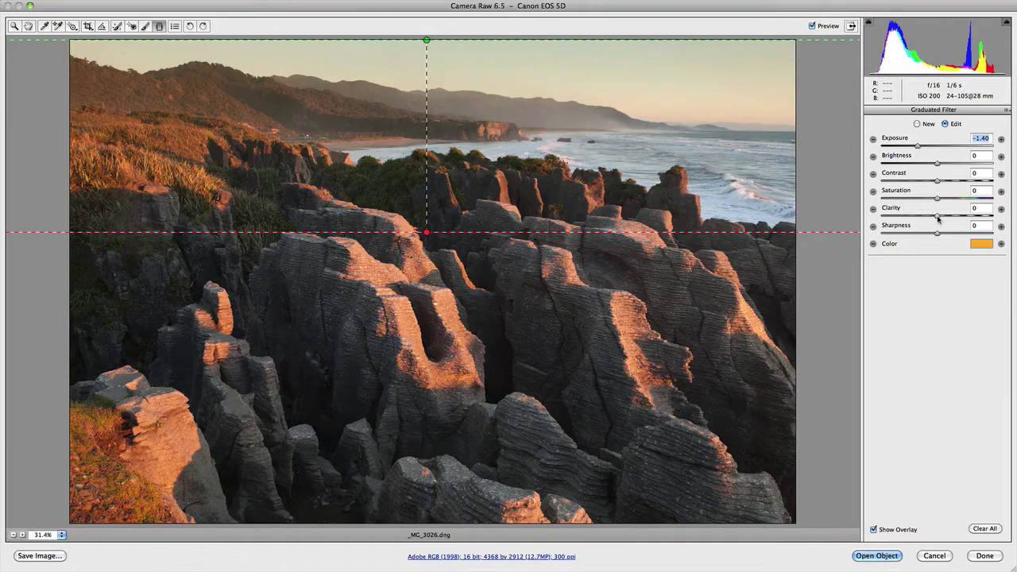
drag(937, 220, 971, 220)
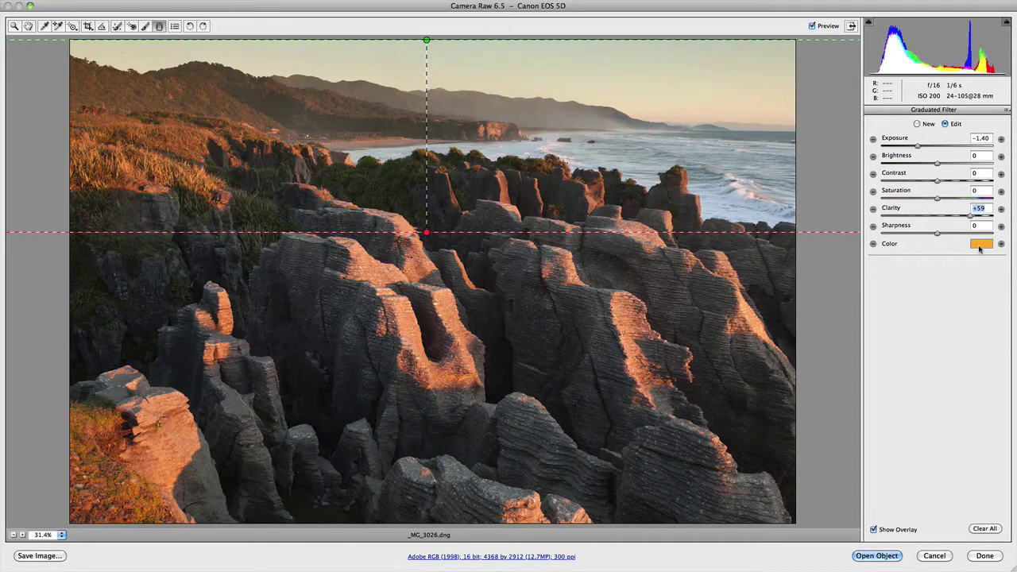
Tint the graduated filter orange with Hue 41 and Saturation 100
click(980, 245)
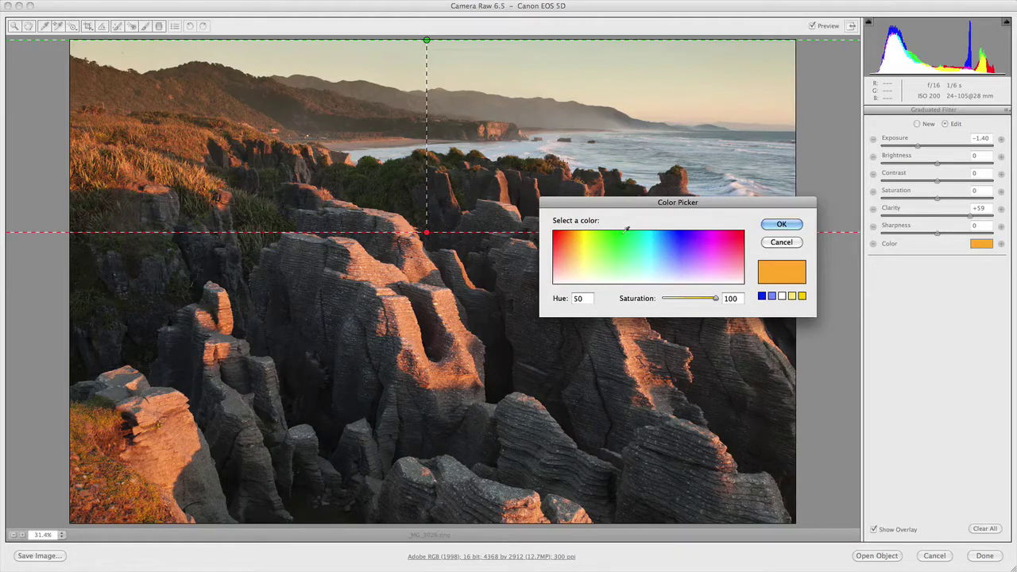
click(586, 235)
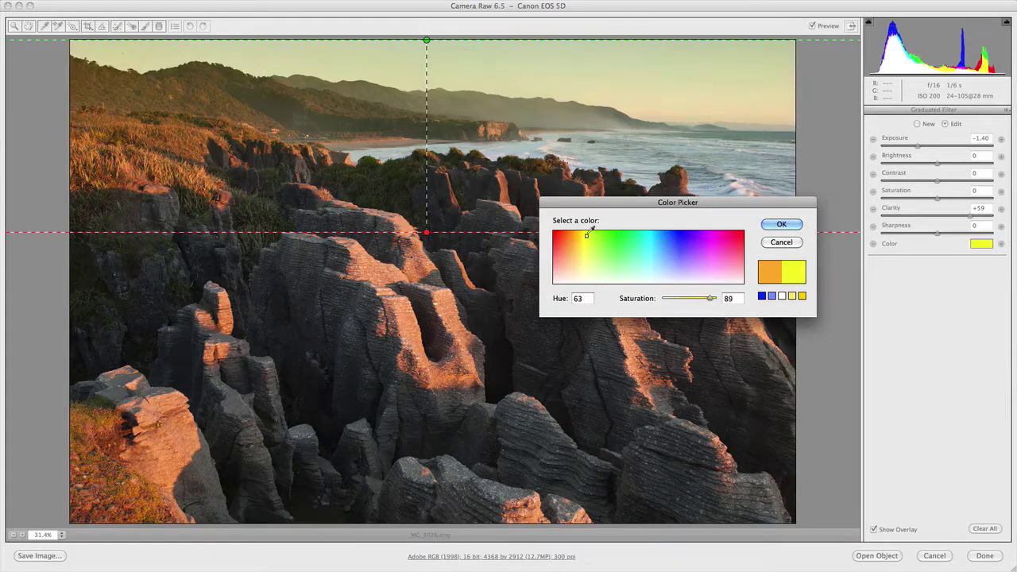
mouse_move(588, 232)
mouse_down()
mouse_move(652, 230)
mouse_move(572, 230)
mouse_move(577, 218)
mouse_up()
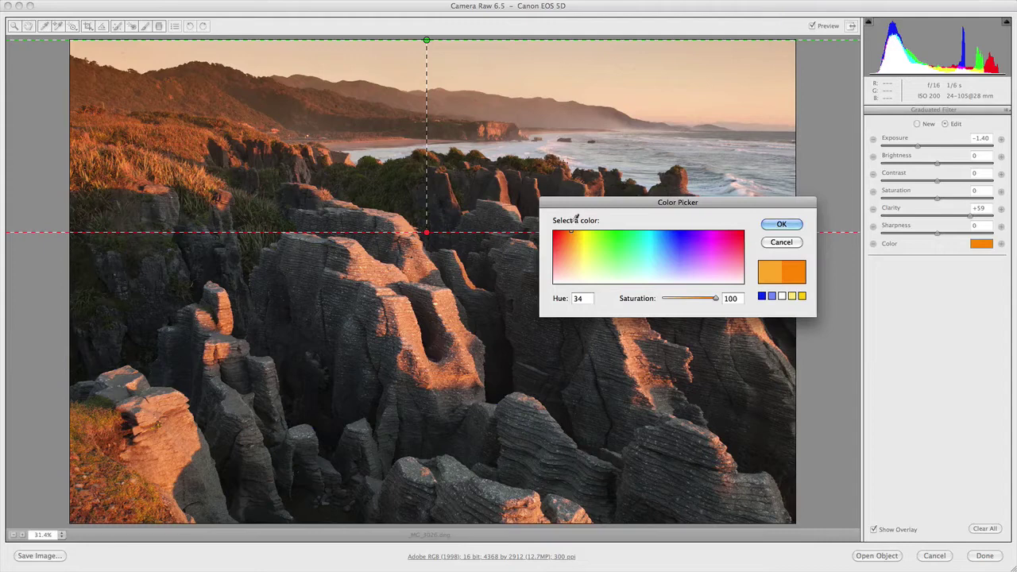
drag(576, 218, 580, 217)
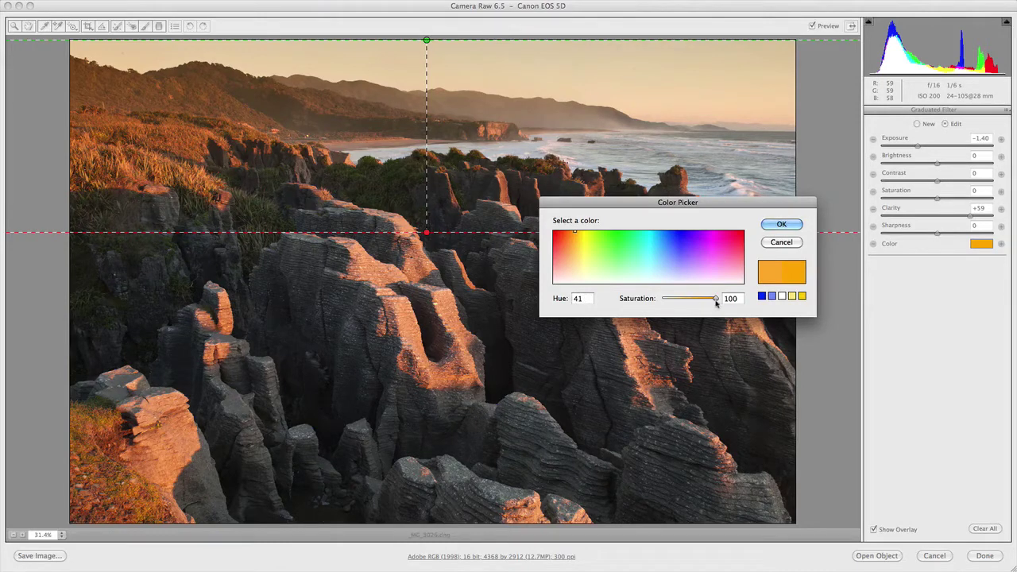
mouse_move(715, 298)
mouse_down()
mouse_move(679, 301)
mouse_move(721, 299)
mouse_up()
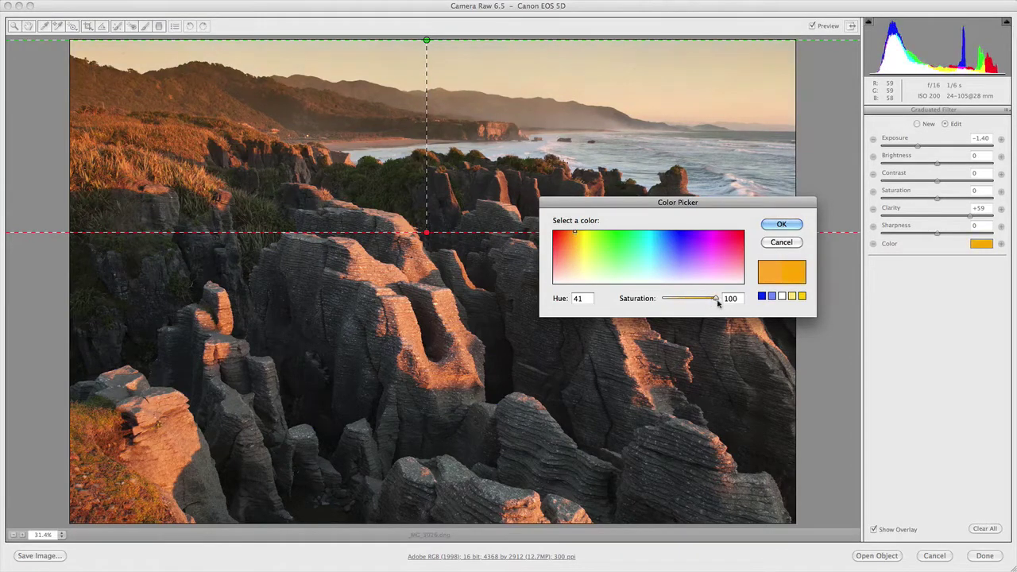
Accept the orange tint and lower the filter's Exposure to -1.65
click(782, 224)
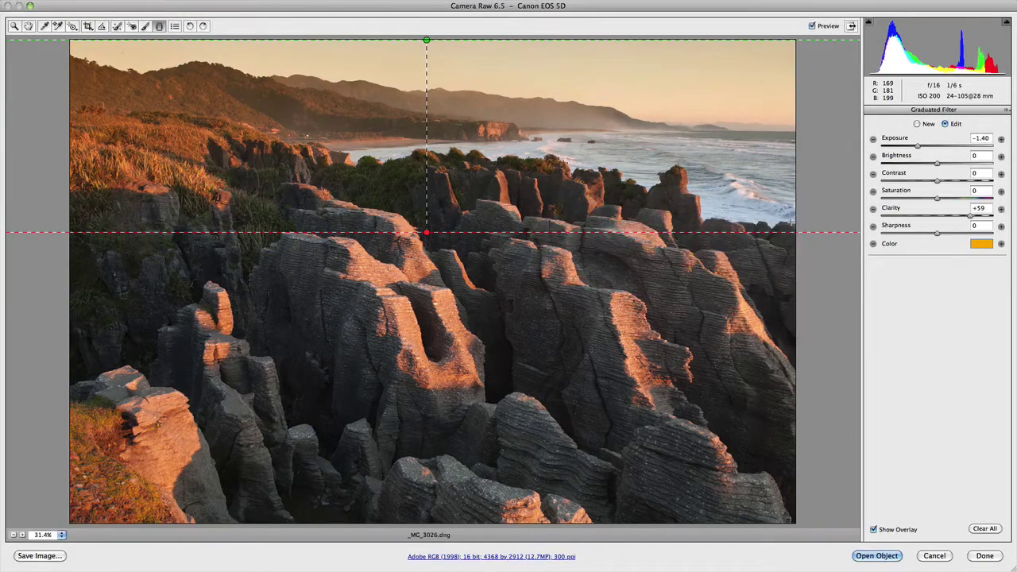
click(918, 149)
drag(917, 149, 915, 149)
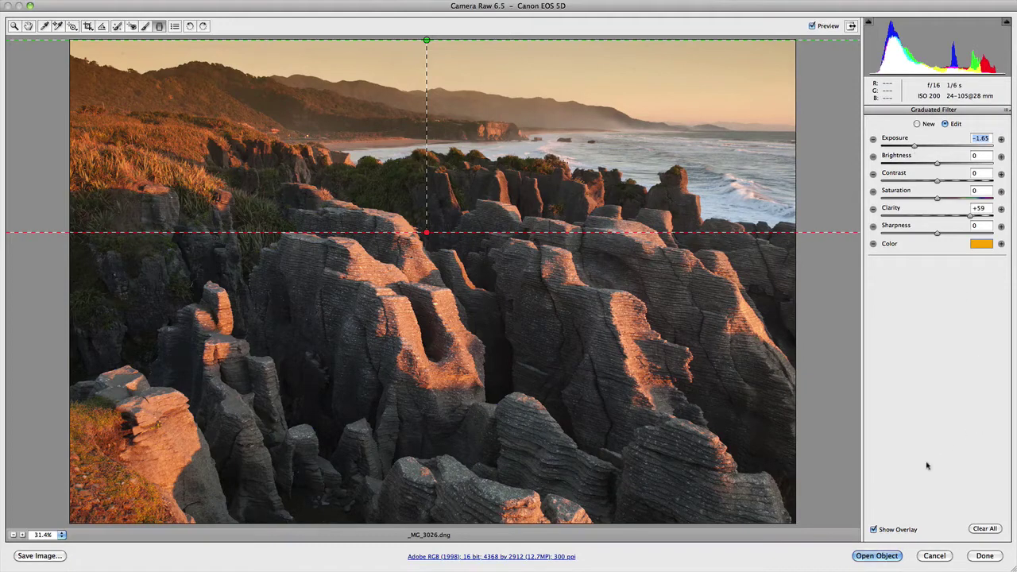
Switch the filter's guide-line overlay on and off, leaving Show Overlay unchecked
click(873, 530)
click(874, 529)
click(874, 530)
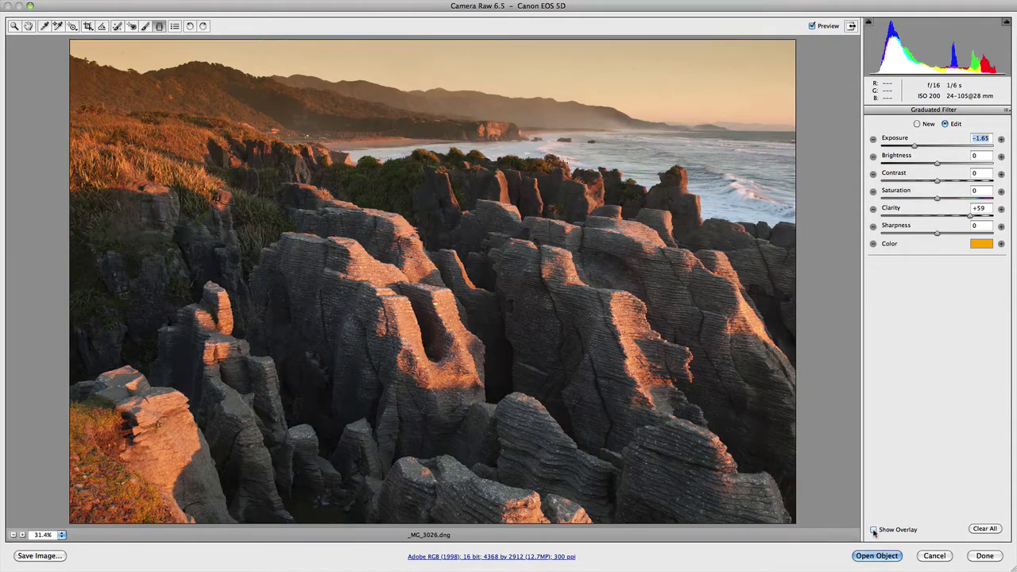
click(874, 530)
click(874, 529)
Compare the photo before and after edits by switching Preview off and on
click(812, 26)
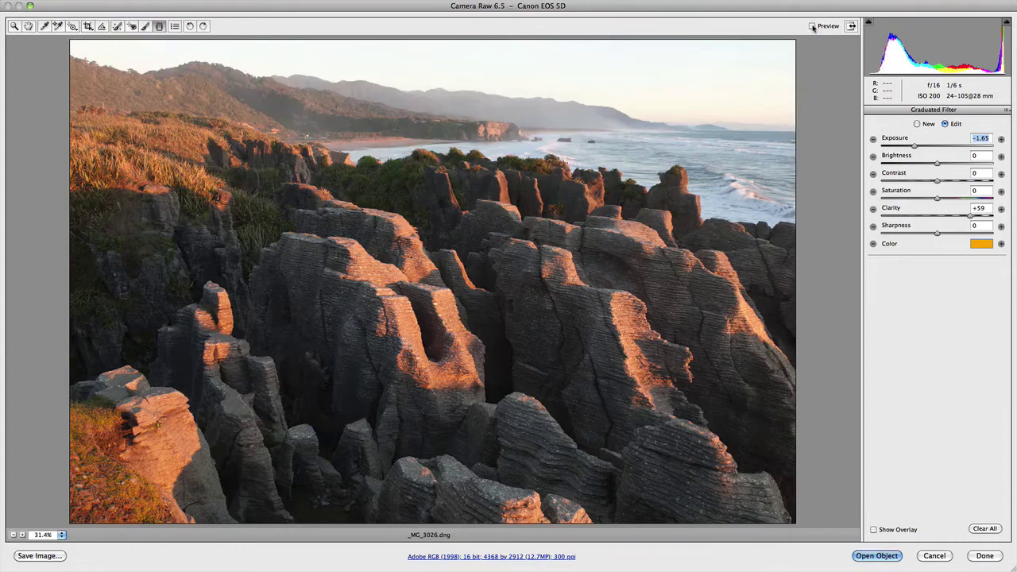
click(812, 27)
click(812, 26)
click(812, 27)
click(811, 27)
click(812, 26)
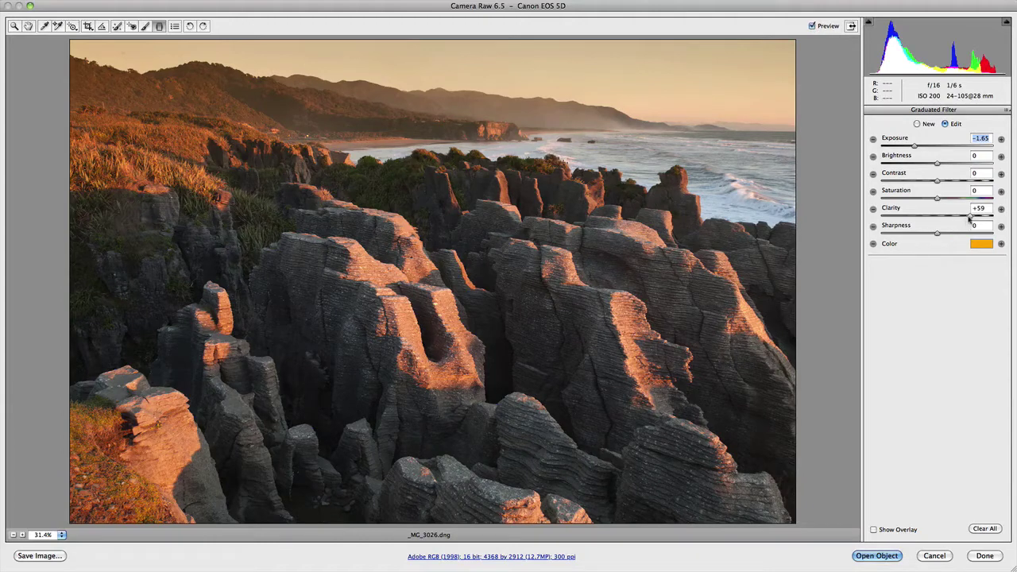
Raise the sky filter's Clarity to +100 and check it against the unedited preview
drag(969, 219, 1001, 221)
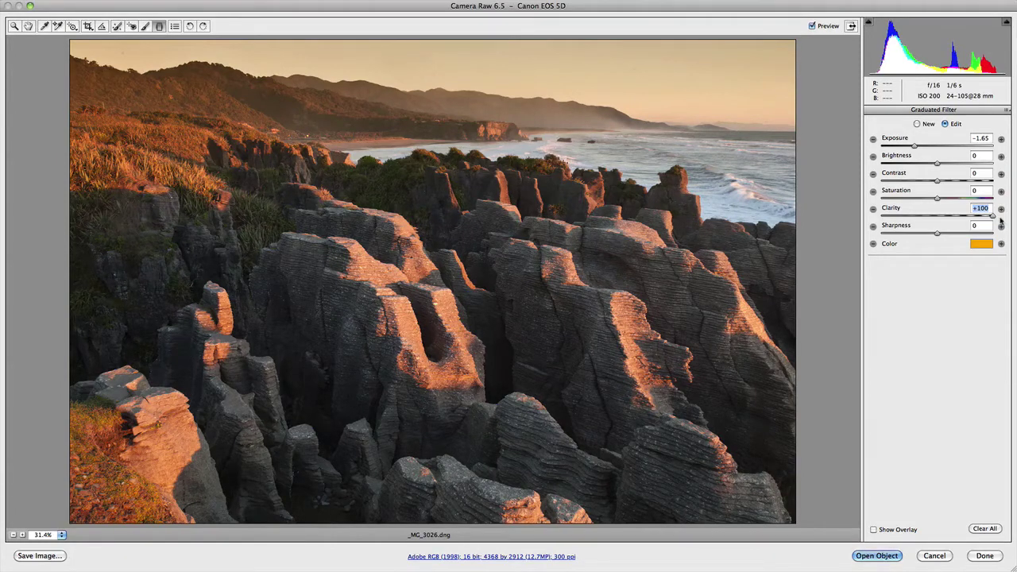
click(812, 27)
click(812, 27)
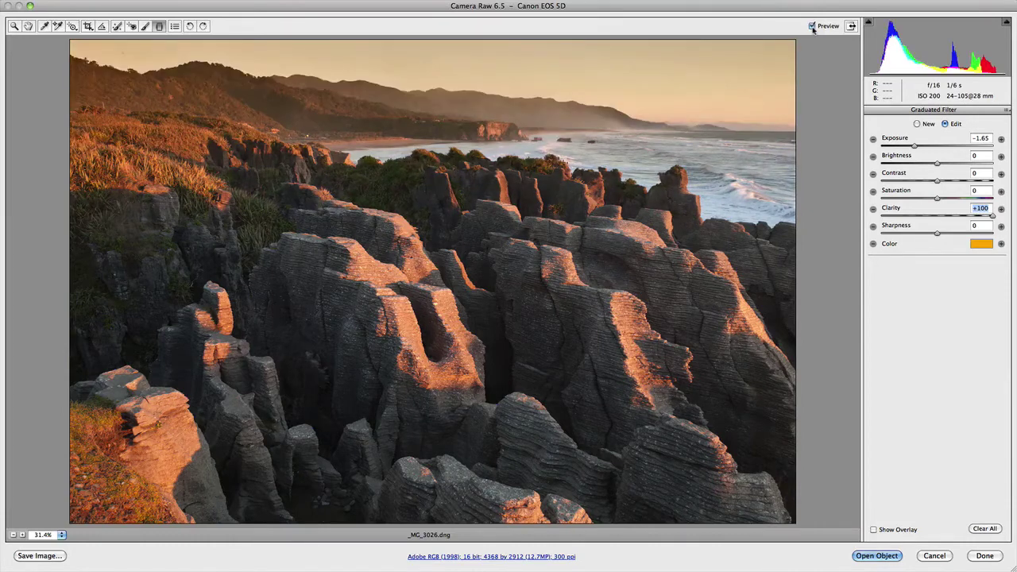
Switch to the Adjustment Brush and set its size to 24
click(145, 26)
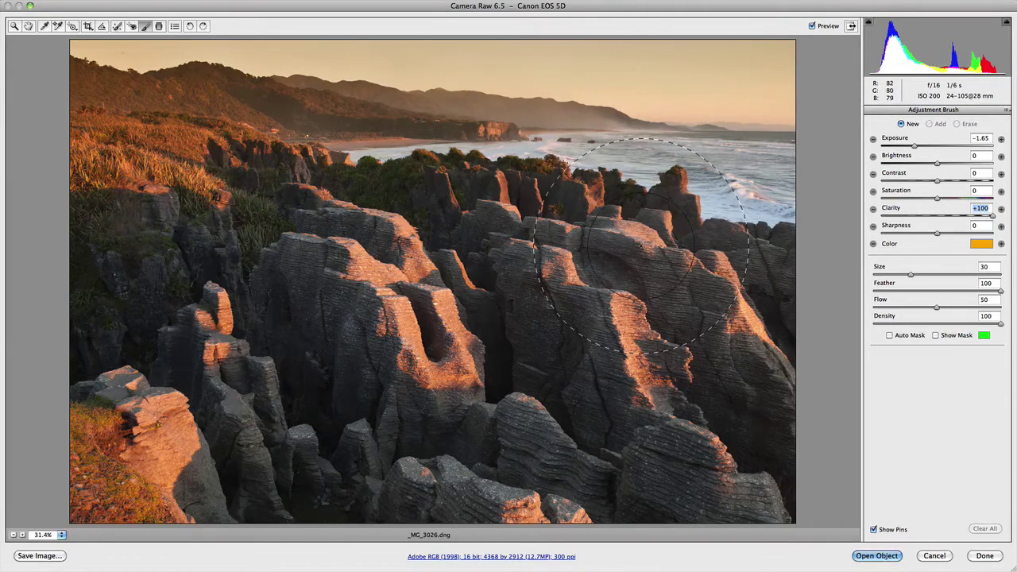
key(bracketleft)
key(bracketleft)
key(bracketleft)
key(bracketleft)
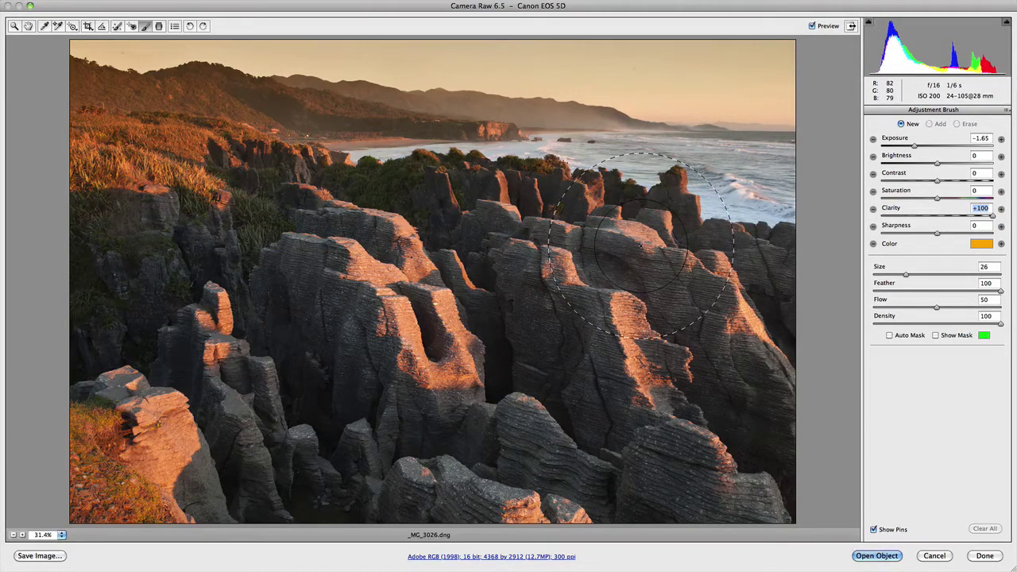
key(bracketleft)
key(bracketleft)
key(bracketleft)
key(bracketleft)
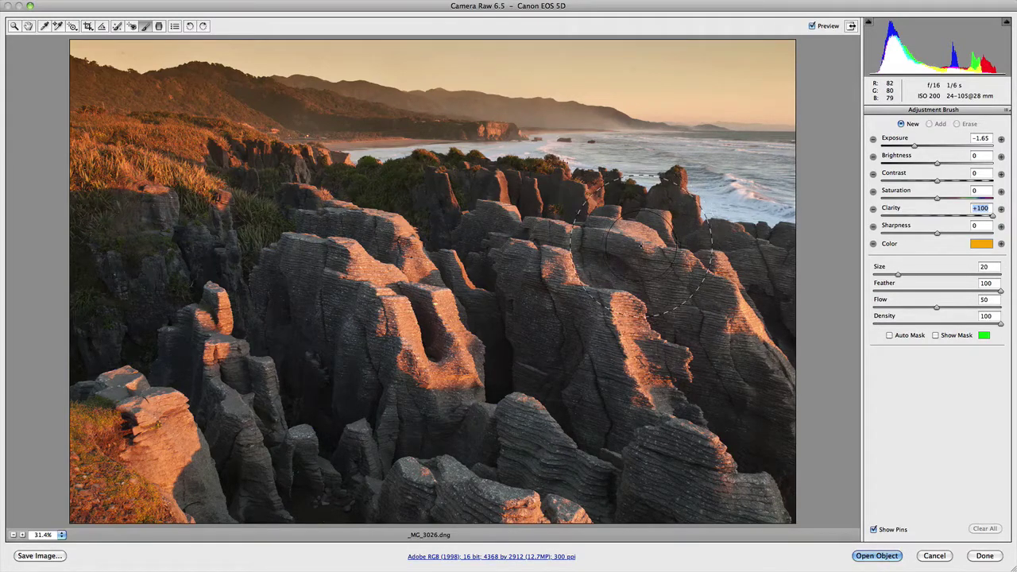
key(bracketright)
key(bracketright)
key(bracketright)
key(bracketright)
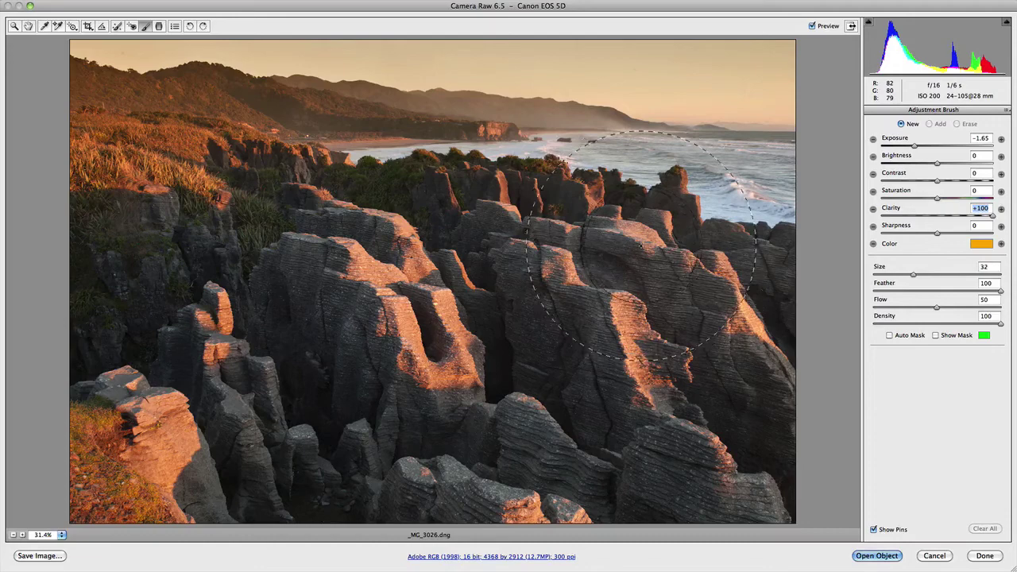
key(bracketleft)
key(bracketleft)
key(bracketleft)
key(bracketleft)
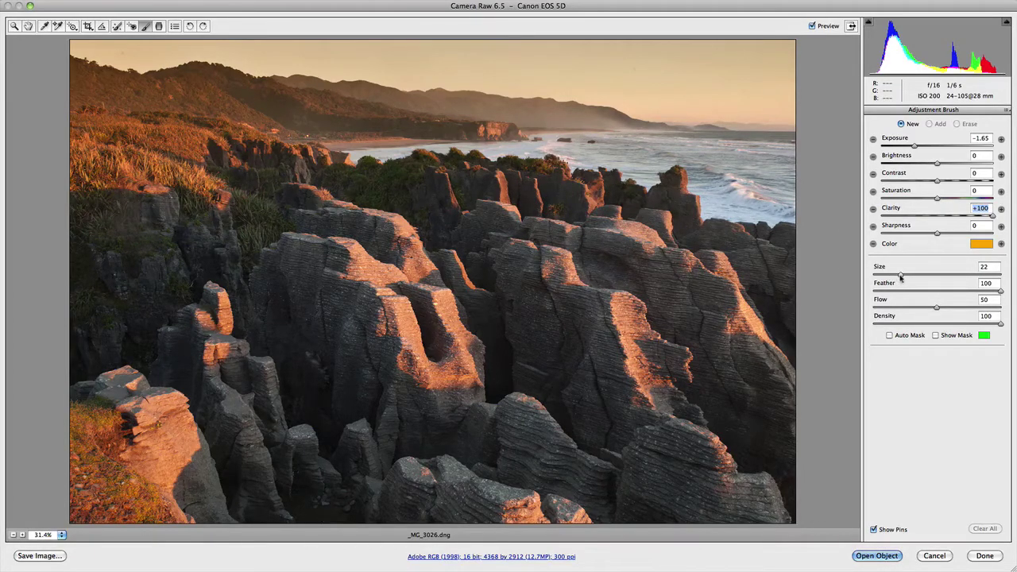
mouse_move(900, 275)
mouse_down()
mouse_move(947, 277)
mouse_move(903, 277)
mouse_up()
drag(1000, 291, 935, 292)
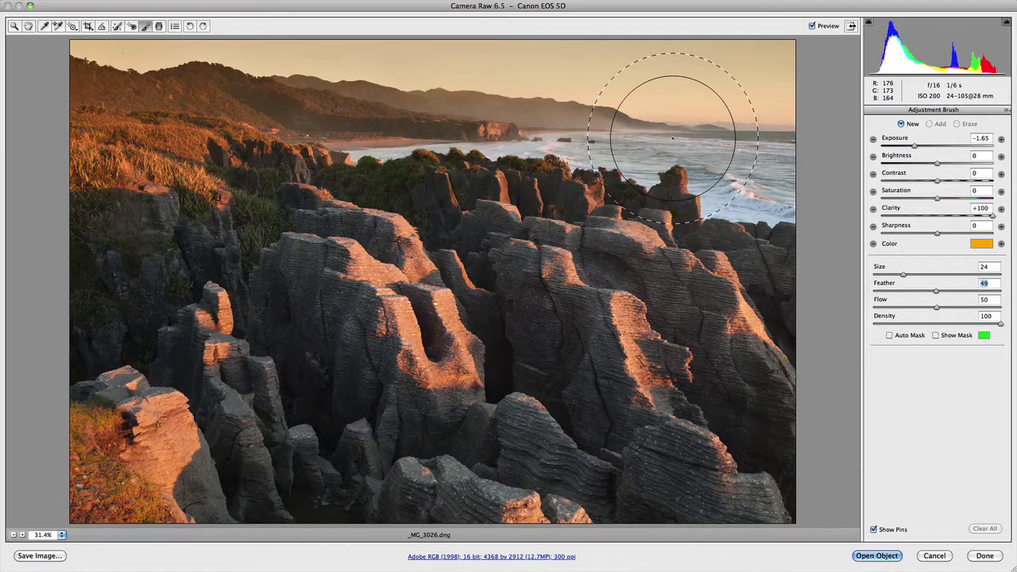
drag(937, 292, 1004, 292)
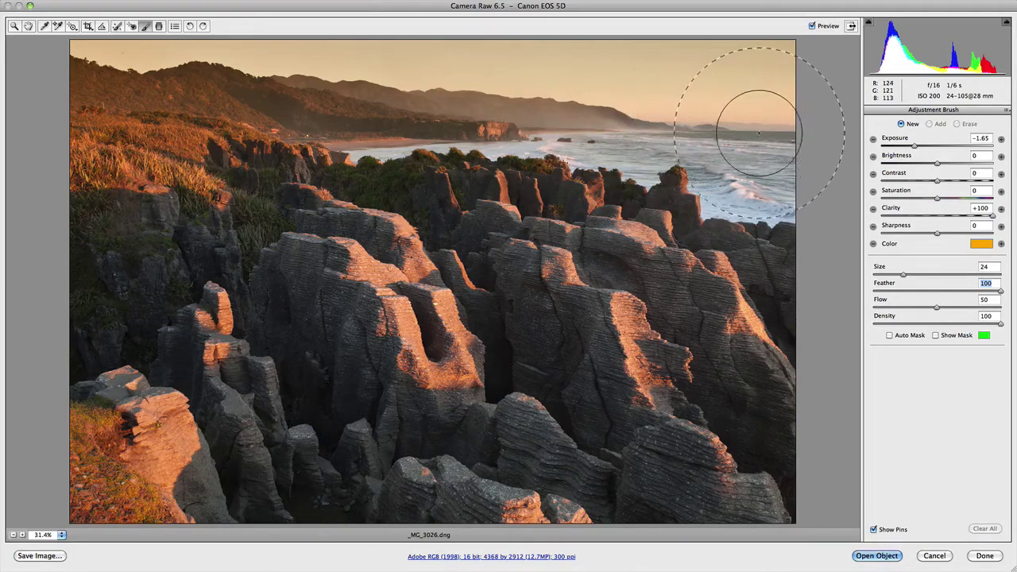
Paint a darkening brush stroke right to left across the sky above the horizon
mouse_move(765, 125)
mouse_down()
mouse_move(708, 113)
mouse_move(653, 125)
mouse_move(422, 96)
mouse_up()
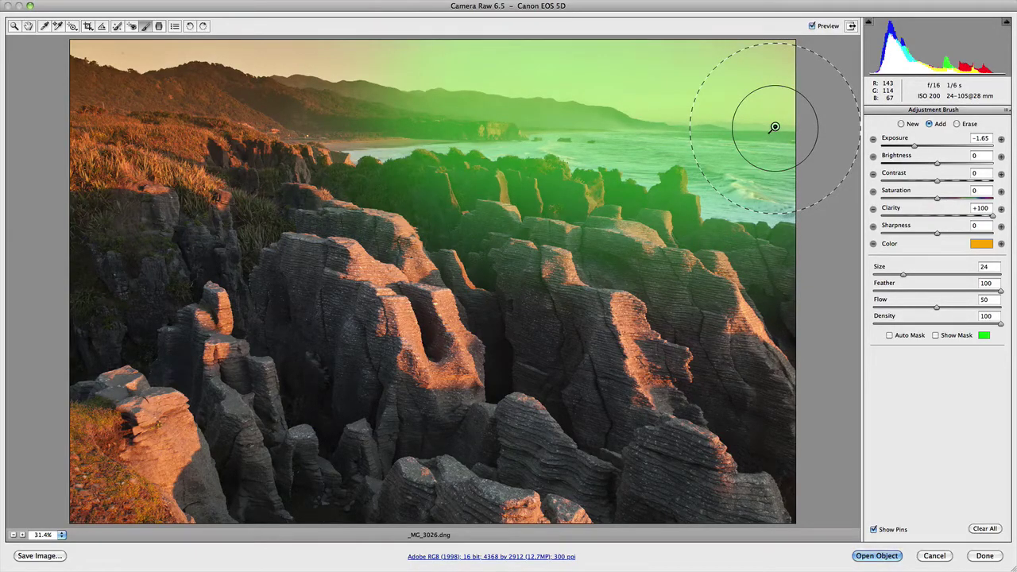
Enable Auto Mask and Show Mask, with a red overlay tinting the affected area
click(891, 335)
click(935, 335)
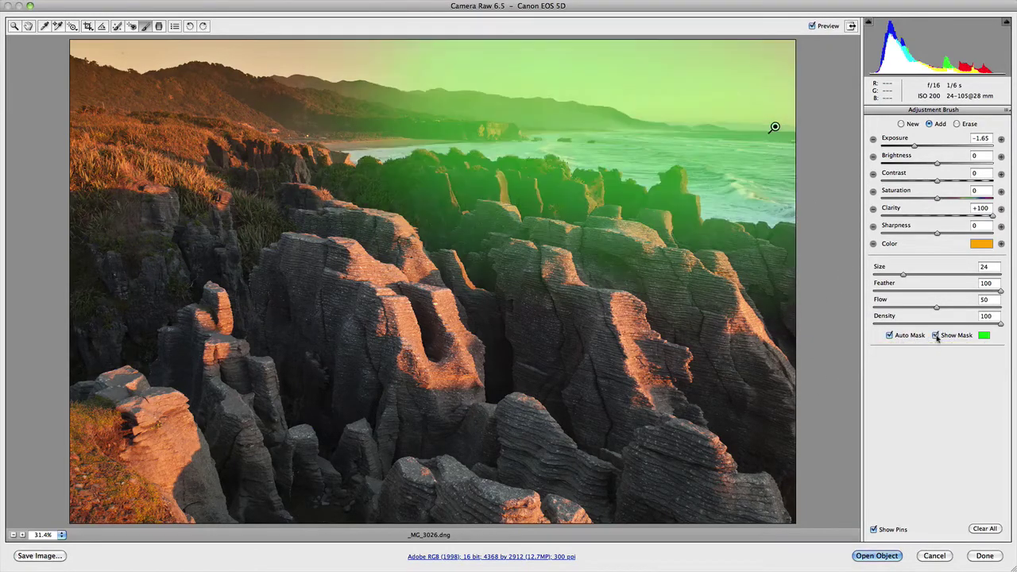
click(984, 336)
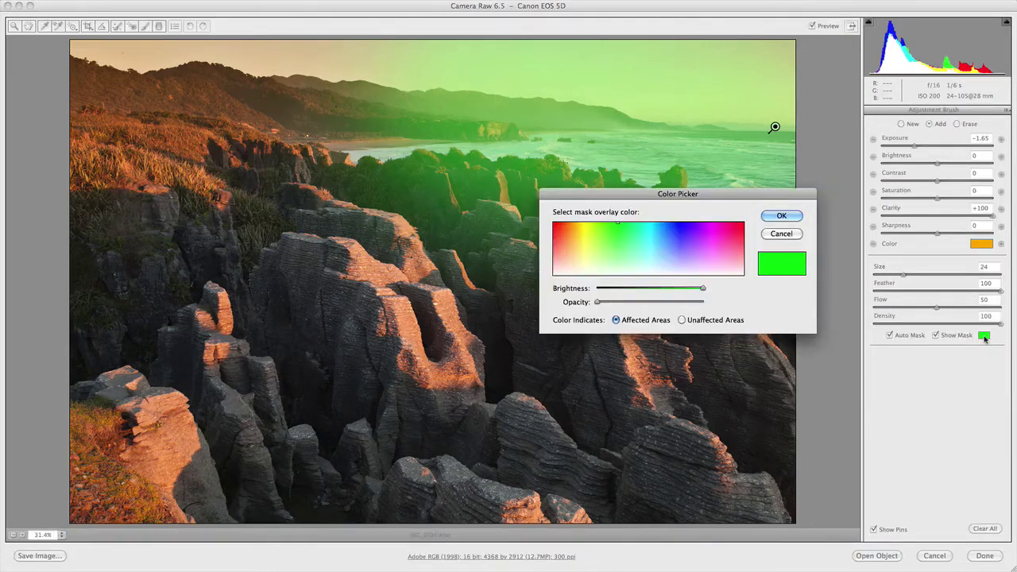
click(743, 224)
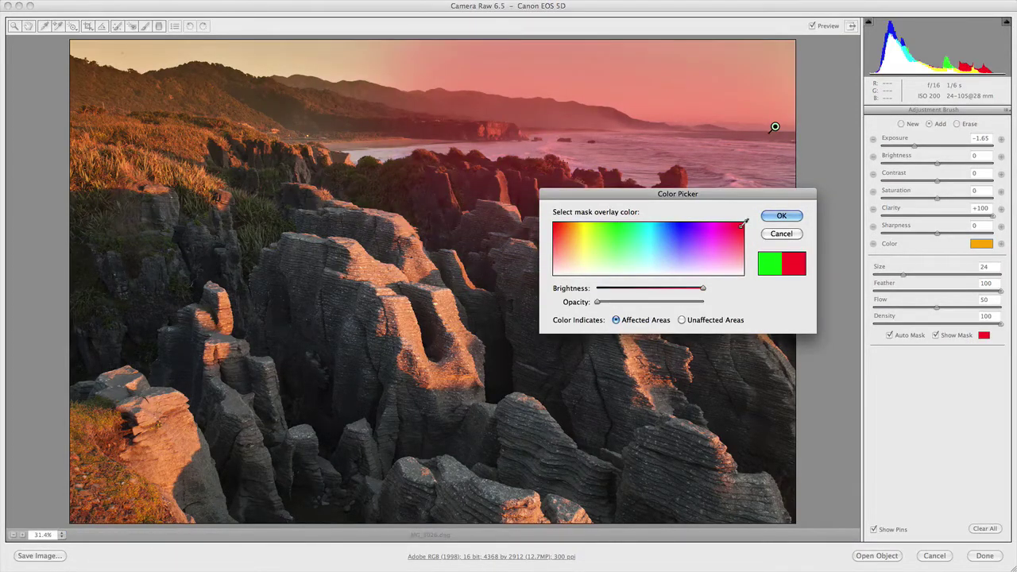
click(726, 223)
drag(714, 230, 779, 215)
click(680, 320)
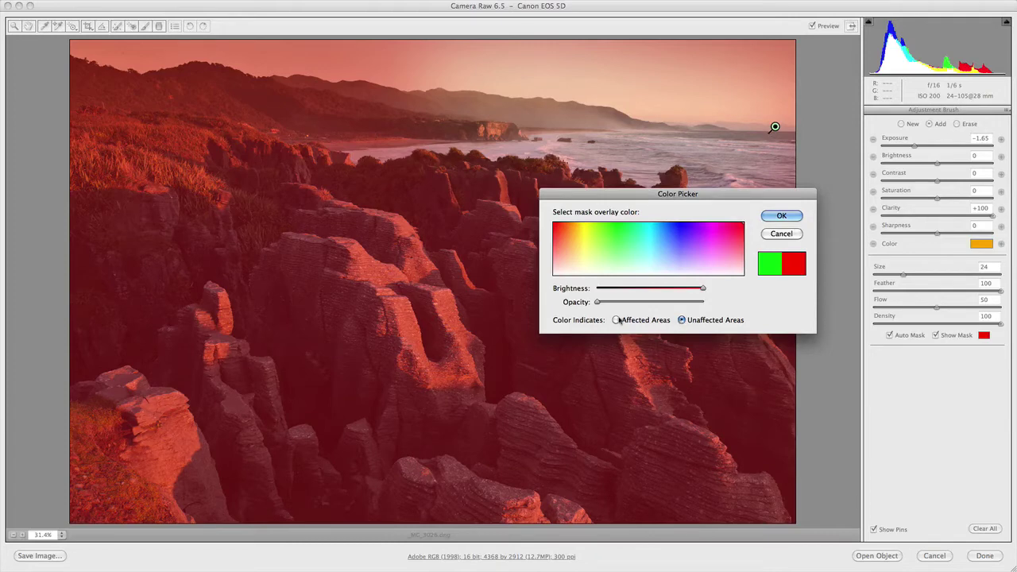
click(617, 320)
click(782, 216)
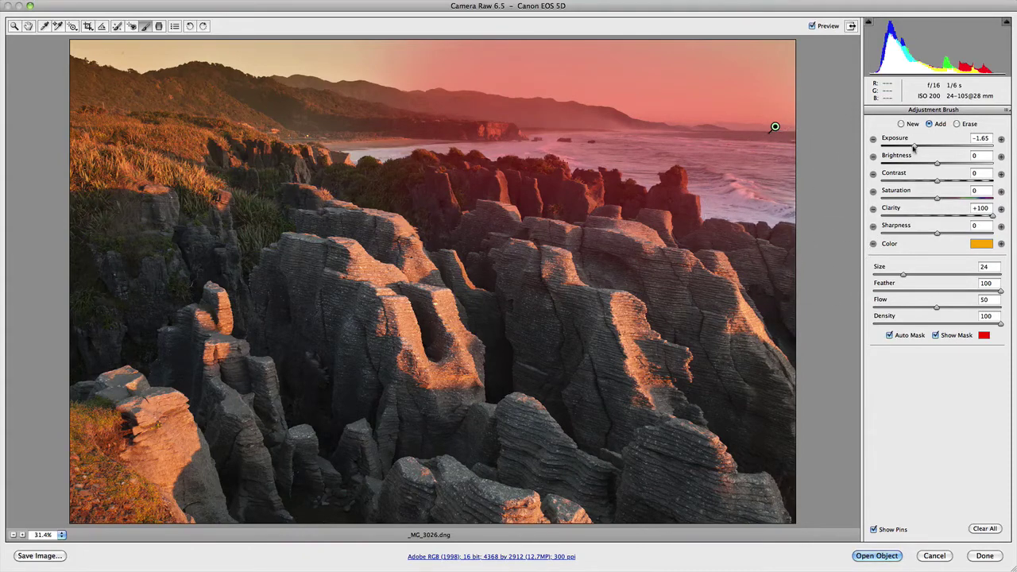
Try Exposure -2.30, turn off Show Mask, then settle the sky stroke at -1.05
drag(913, 148, 905, 148)
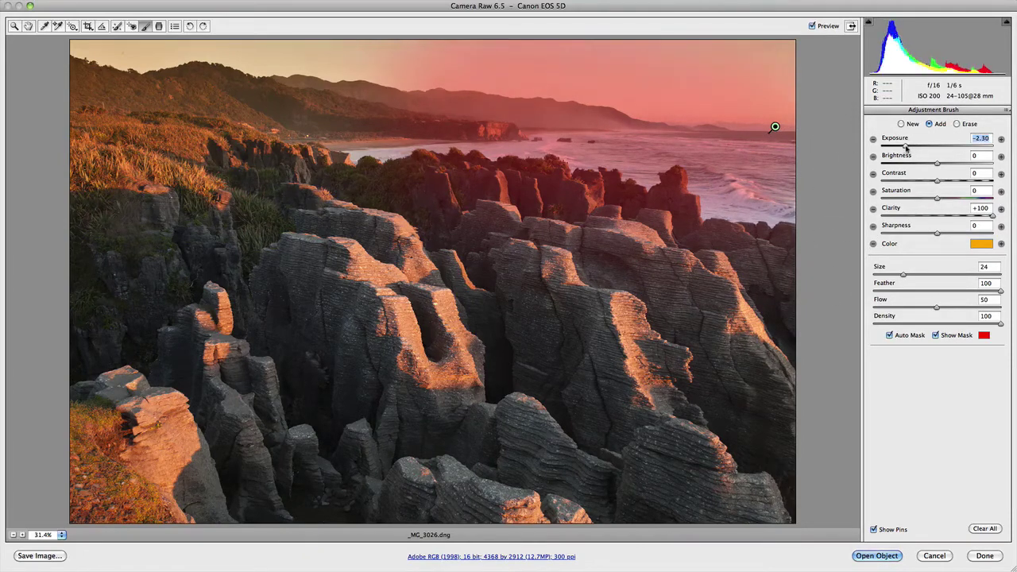
click(935, 334)
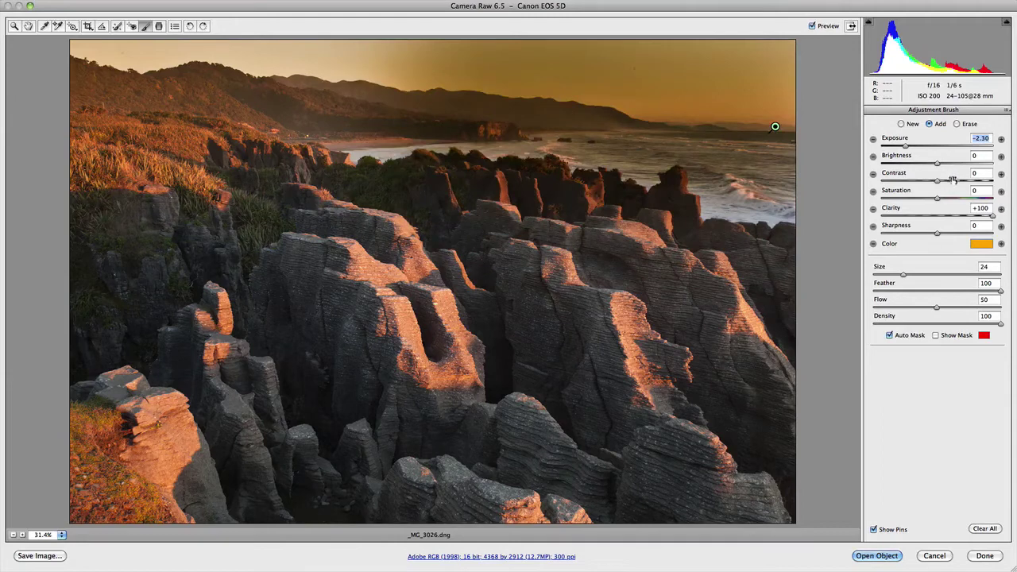
click(936, 164)
drag(906, 148, 922, 148)
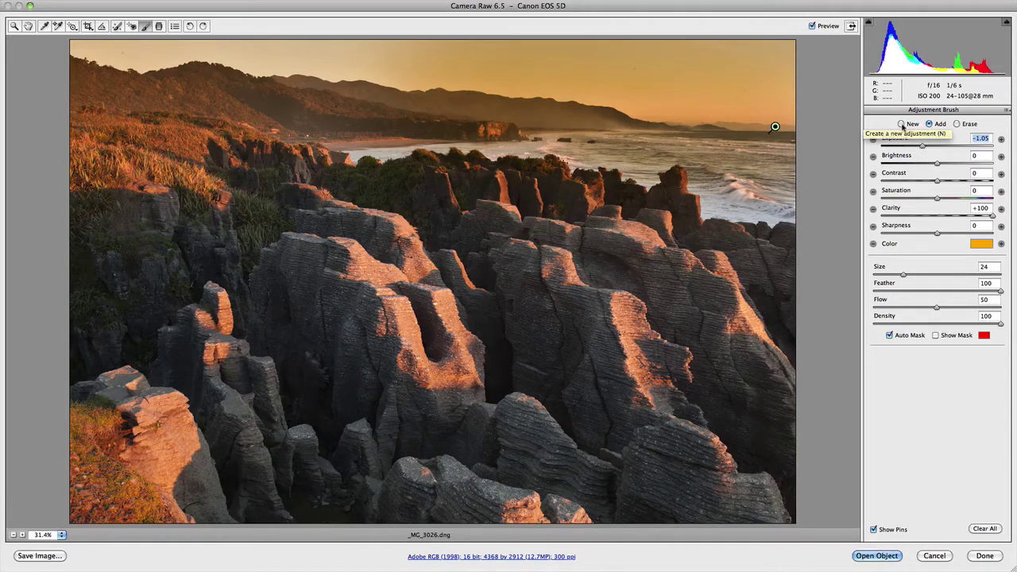
Start a new brush adjustment and paint over the dark rocks on the left side
click(901, 126)
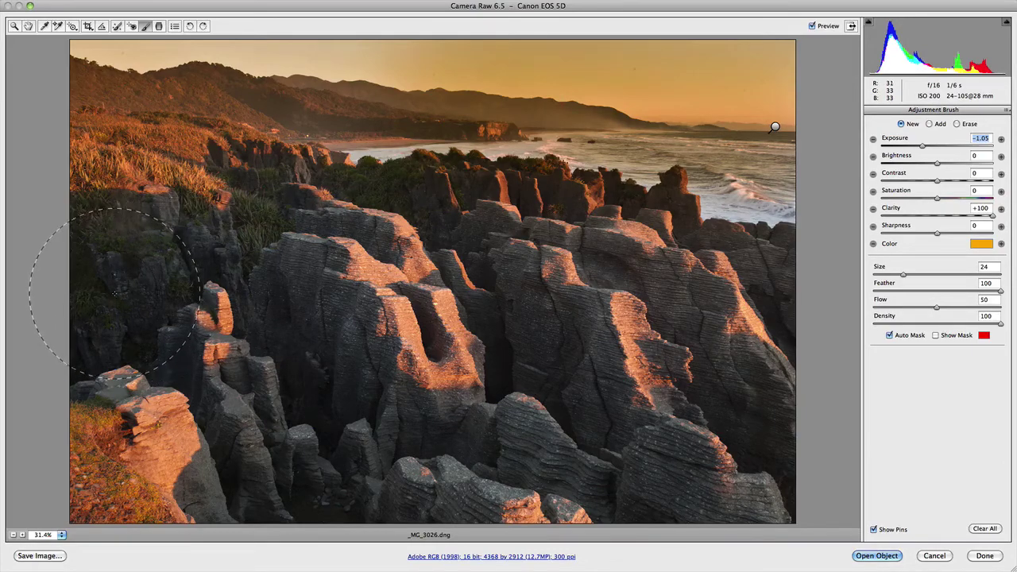
mouse_move(104, 310)
mouse_down()
mouse_move(169, 284)
mouse_move(215, 234)
mouse_move(246, 218)
mouse_move(270, 208)
mouse_move(254, 238)
mouse_move(349, 191)
mouse_move(162, 330)
mouse_move(85, 317)
mouse_move(47, 254)
mouse_move(59, 286)
mouse_move(95, 290)
mouse_up()
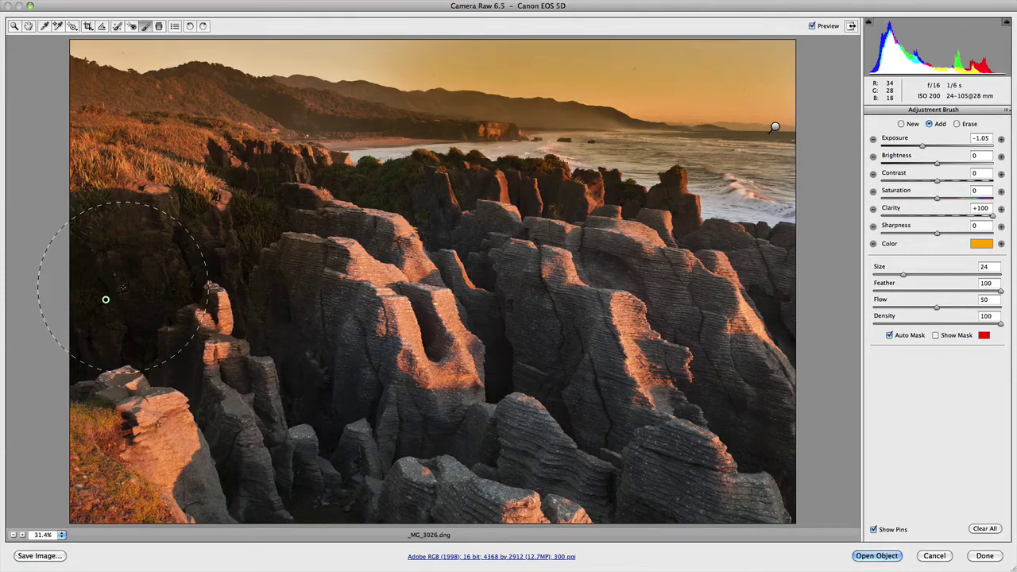
Check the left-rock mask overlay, then raise the brush's exposure to +1.15
click(936, 335)
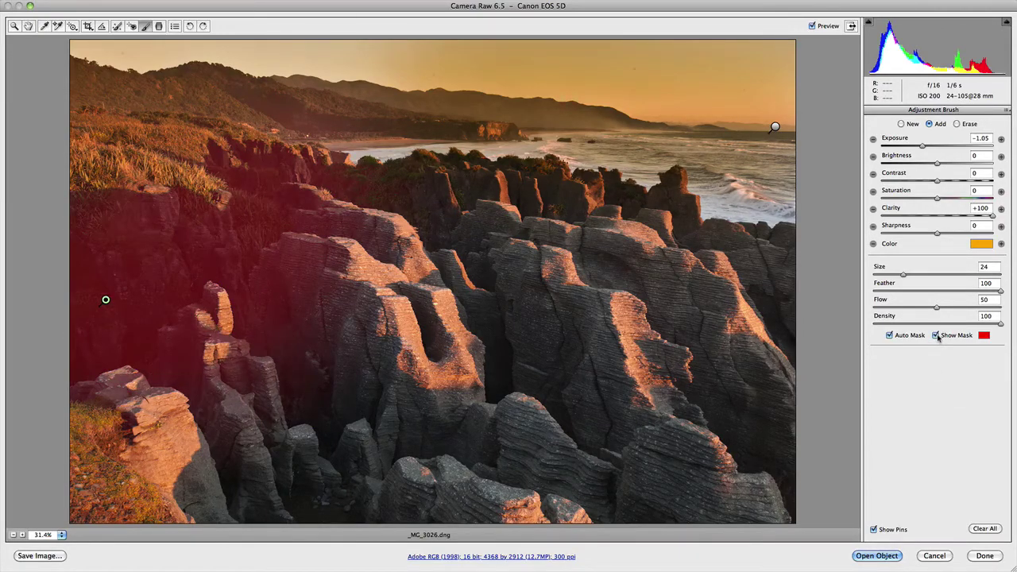
click(936, 336)
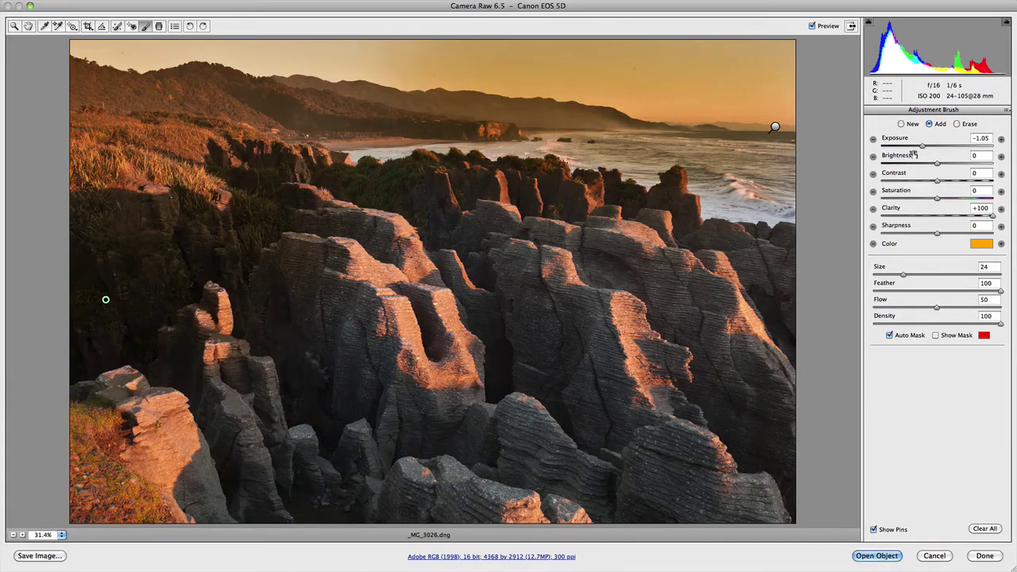
drag(921, 146, 952, 148)
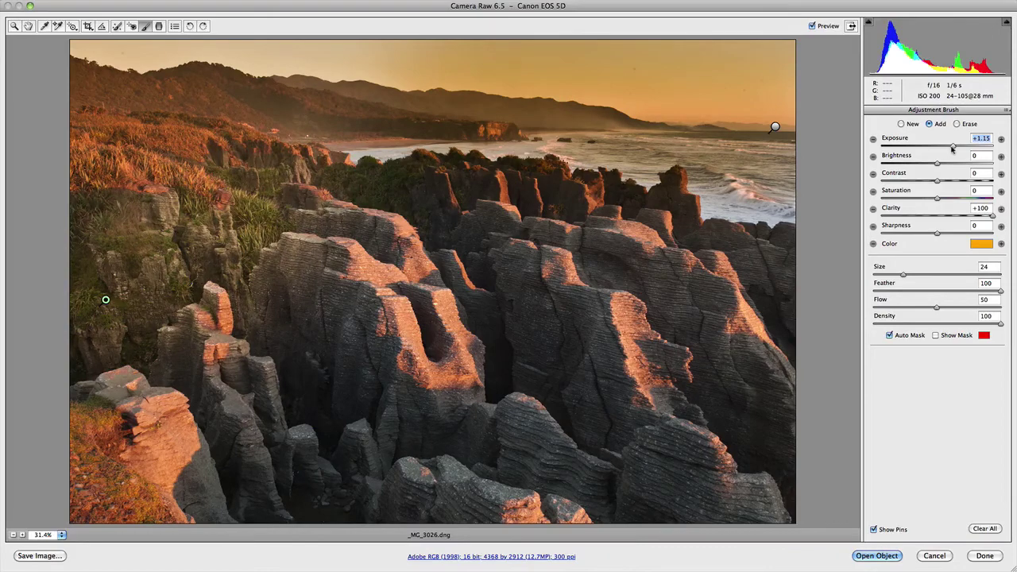